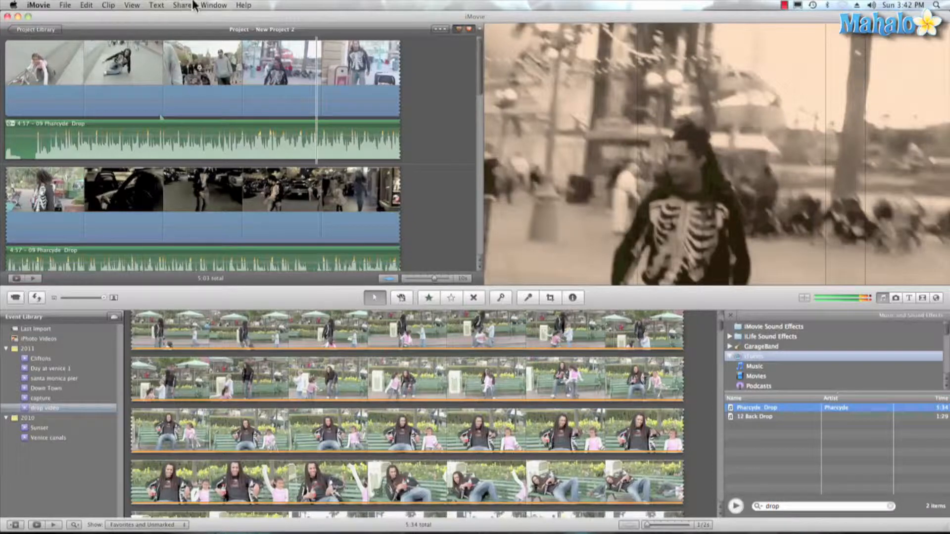
- Start a QuickTime export of the project, choosing Movie to QuickTime Movie as the format
click(183, 5)
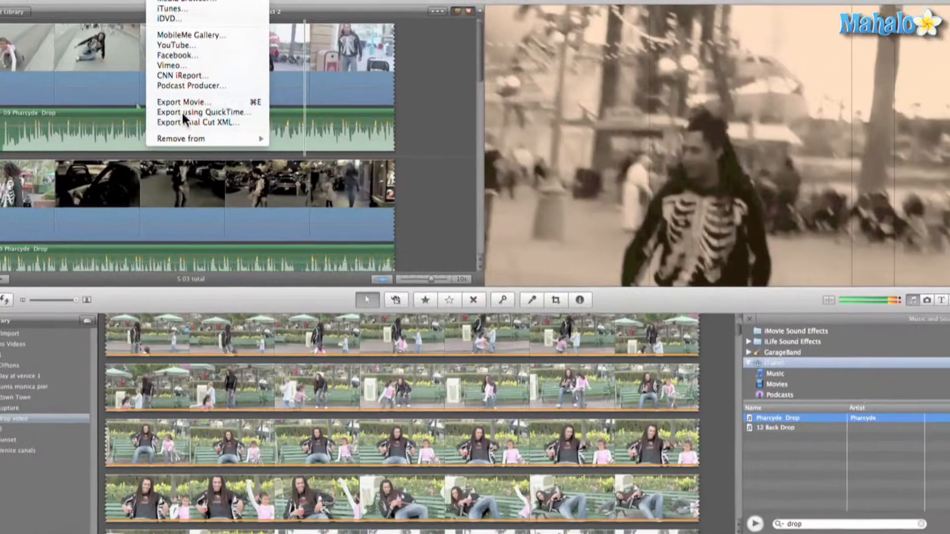
click(203, 123)
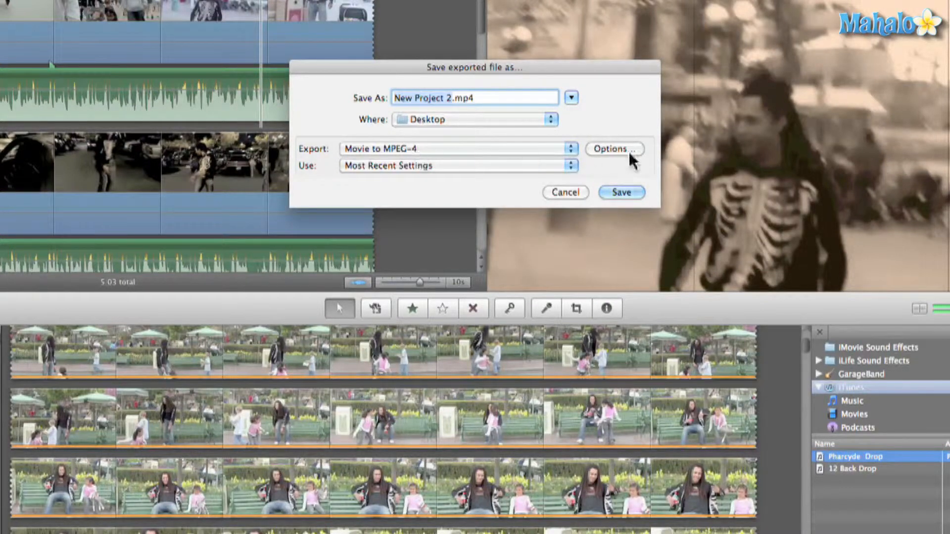
click(553, 148)
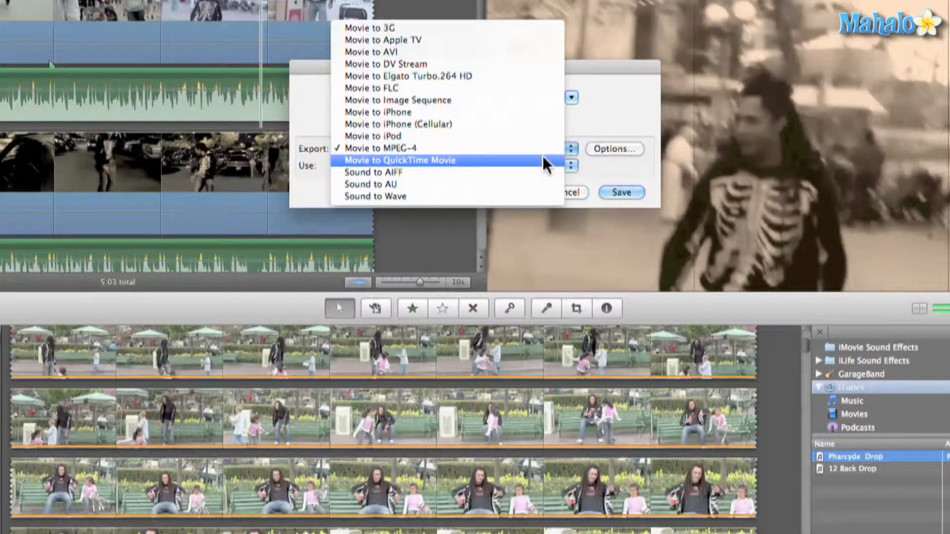
click(543, 159)
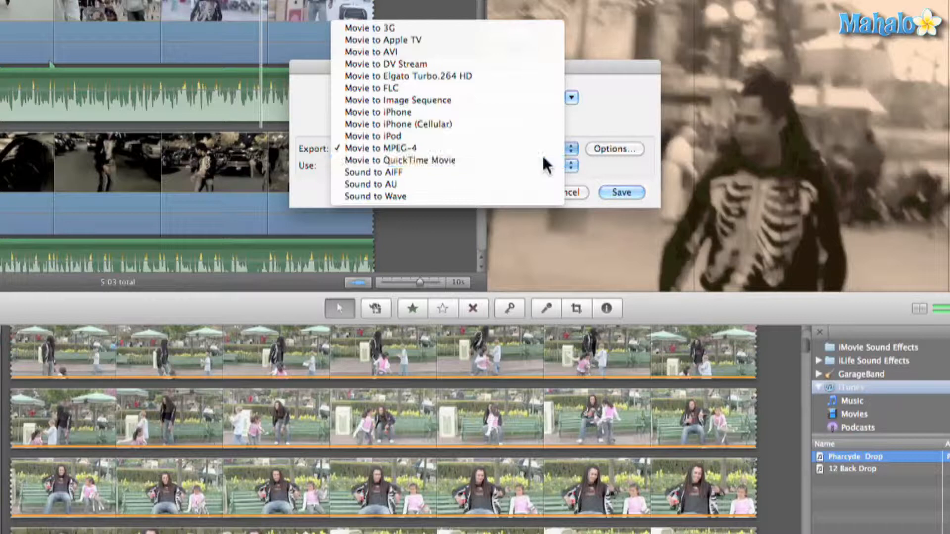
- Try Apple ProRes 422 (LT) as the export's video compression type, then cancel the export
click(615, 148)
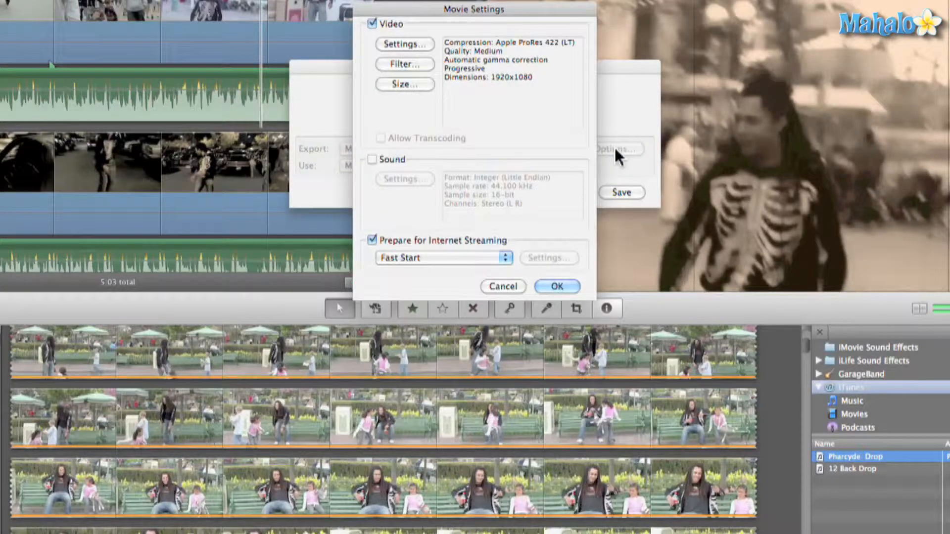
click(421, 42)
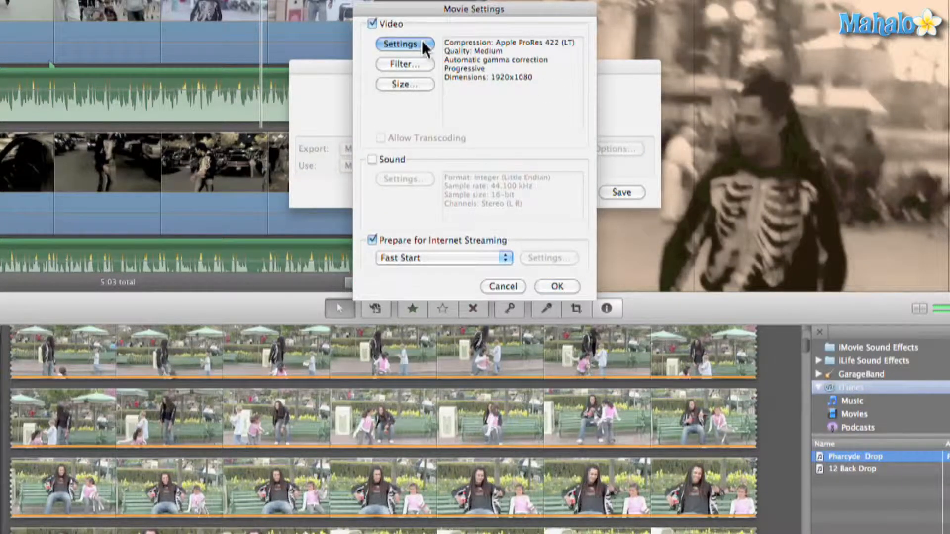
click(457, 11)
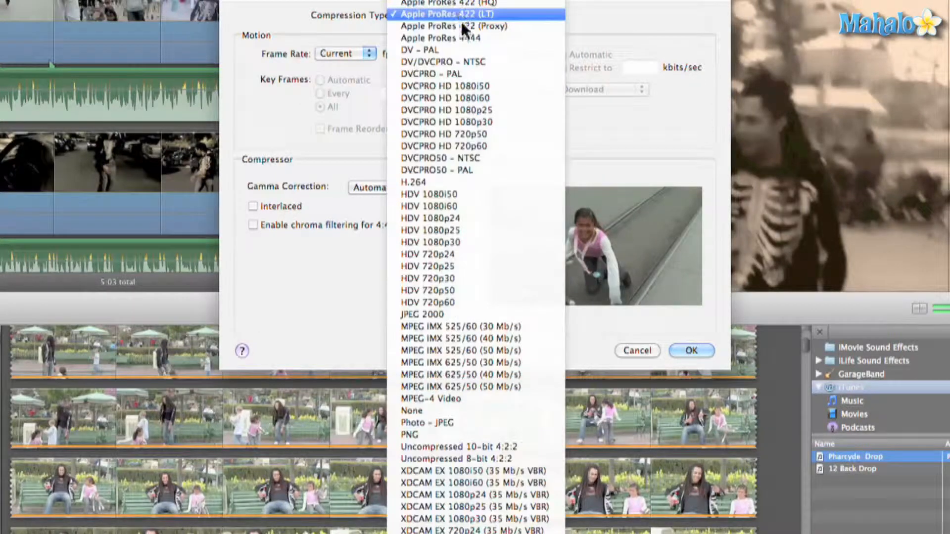
click(469, 14)
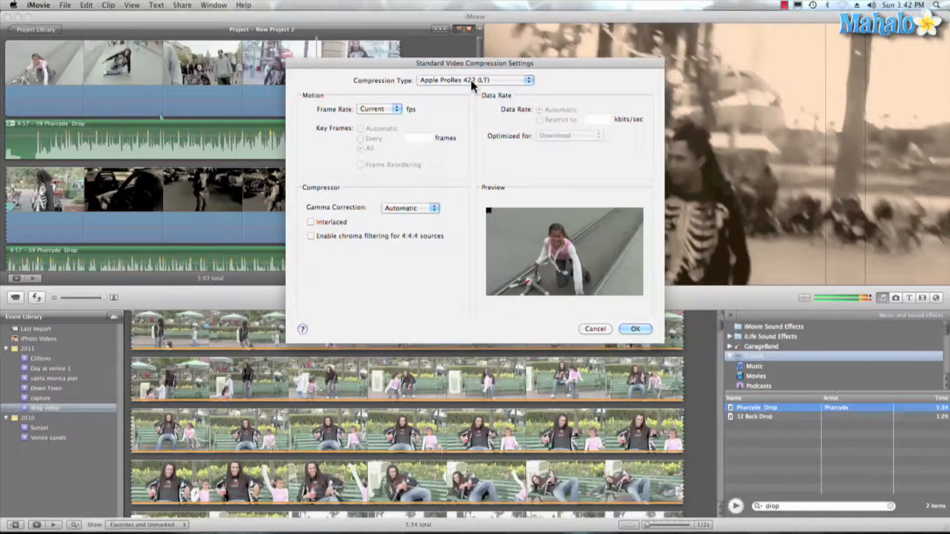
click(630, 327)
click(498, 278)
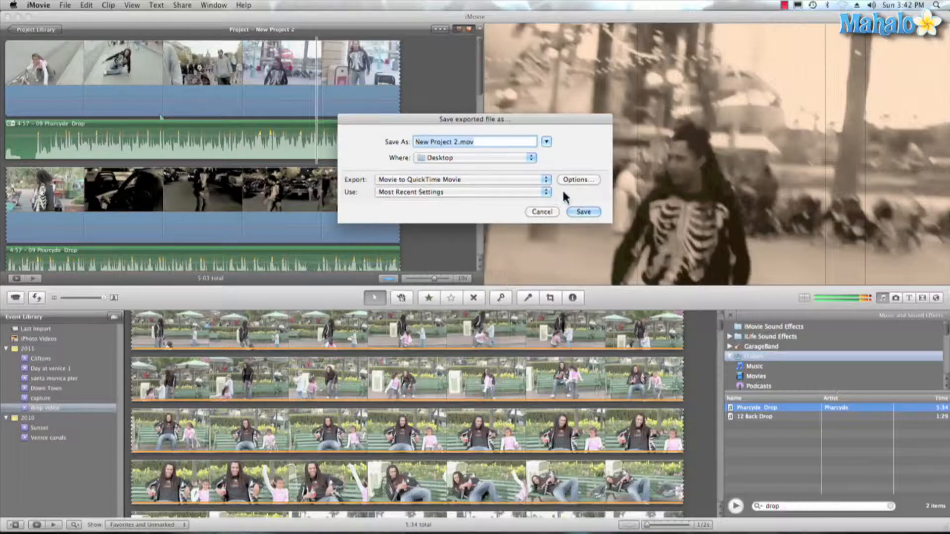
click(542, 212)
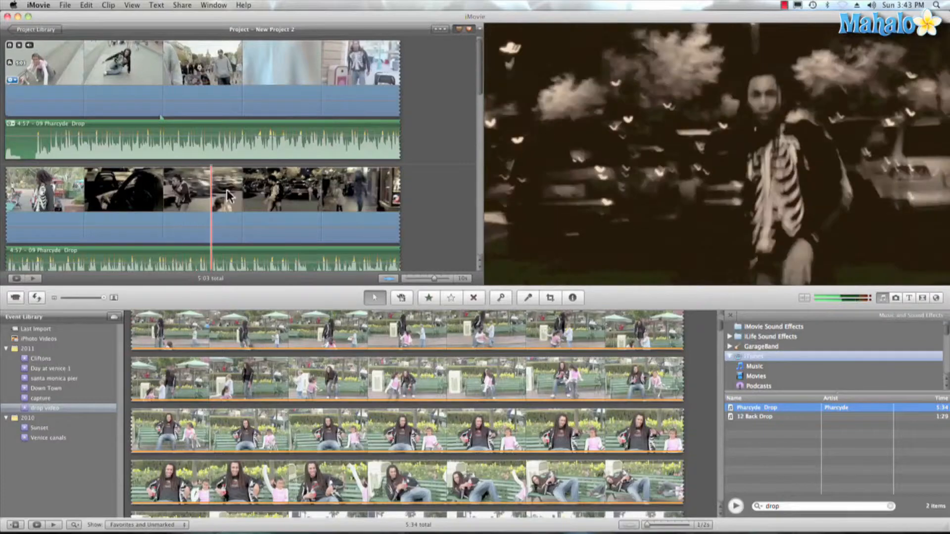
- Play back part of the project from the night-time clips in the second timeline row
key(space)
key(space)
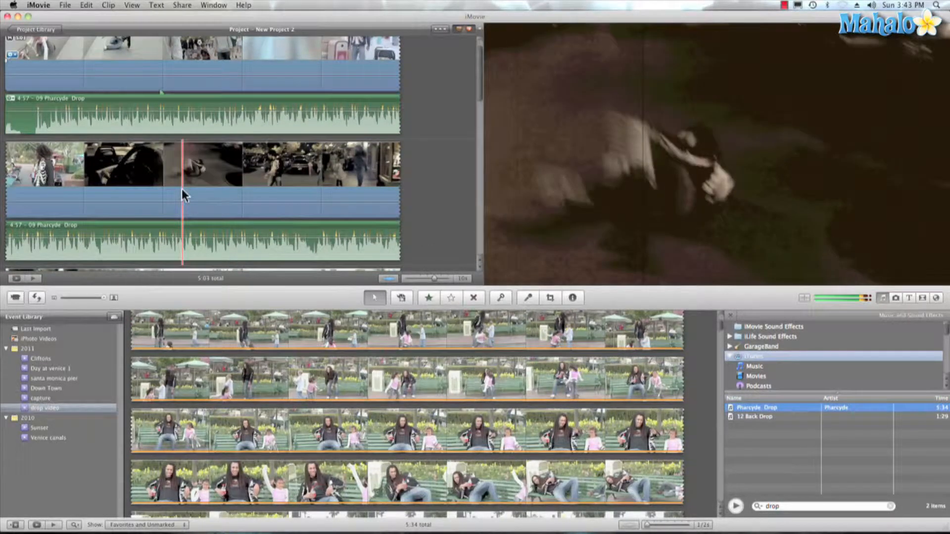
key(space)
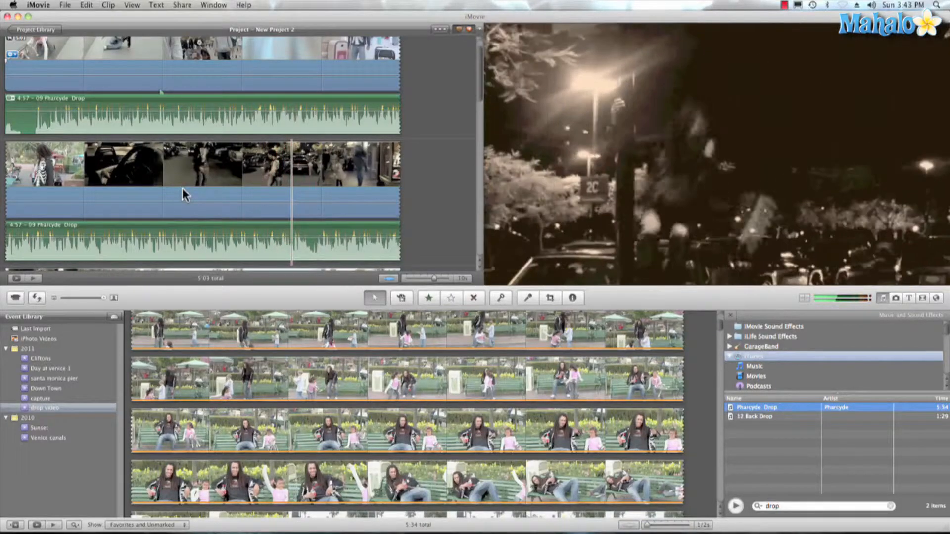
key(space)
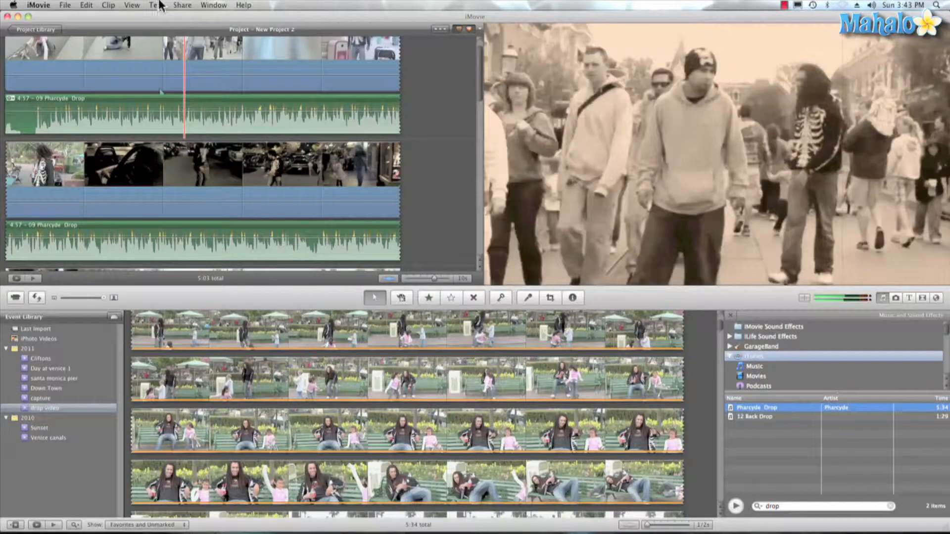
- Export the project as Final Cut XML named "Disney Drop XML File" to the Desktop, replacing the existing file
click(181, 5)
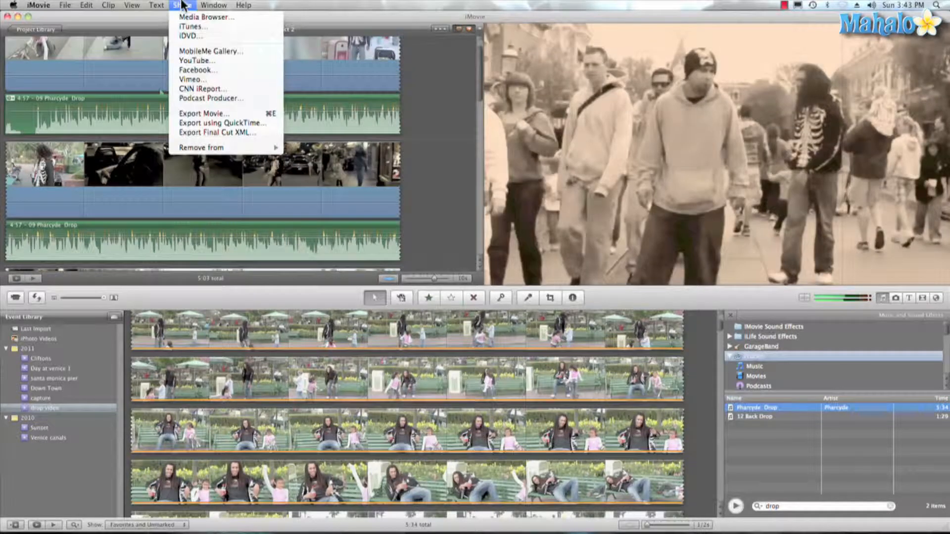
click(218, 132)
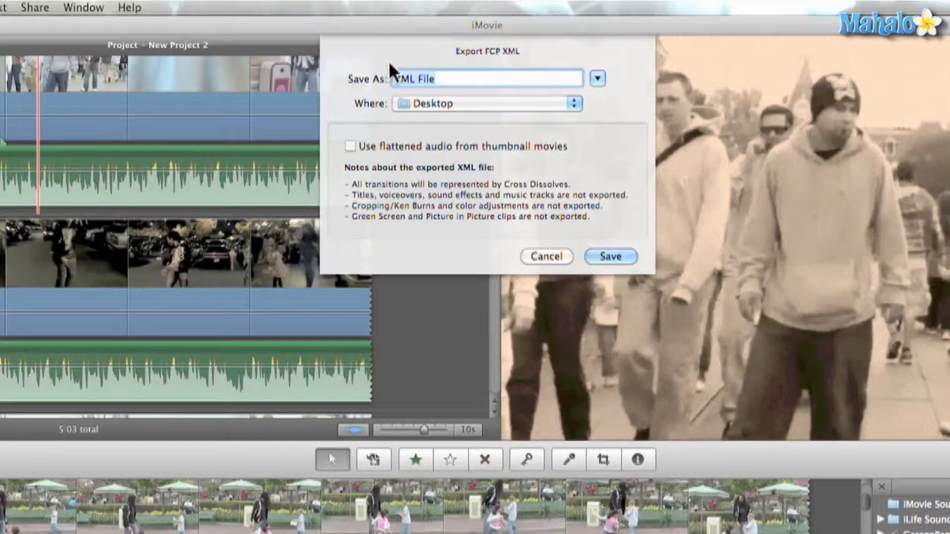
click(394, 79)
text(Di)
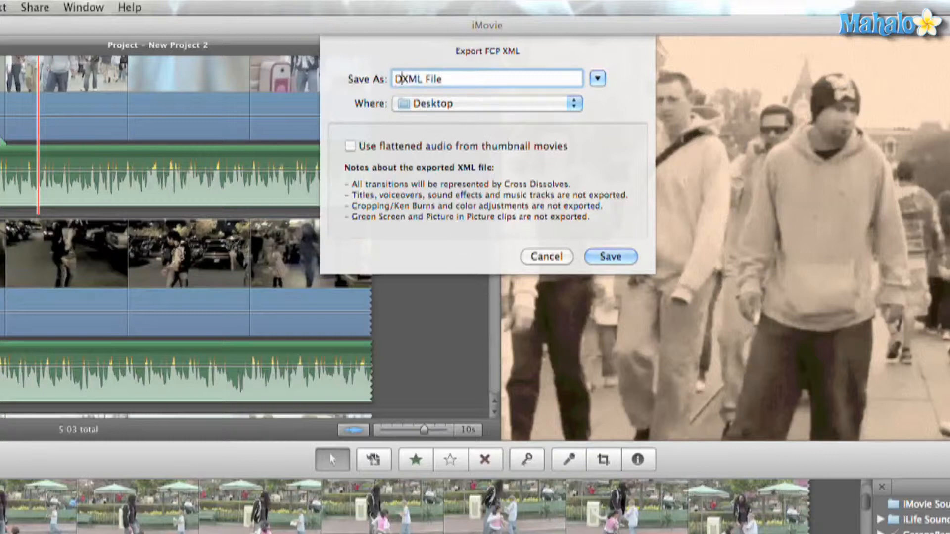
text(sney Dr)
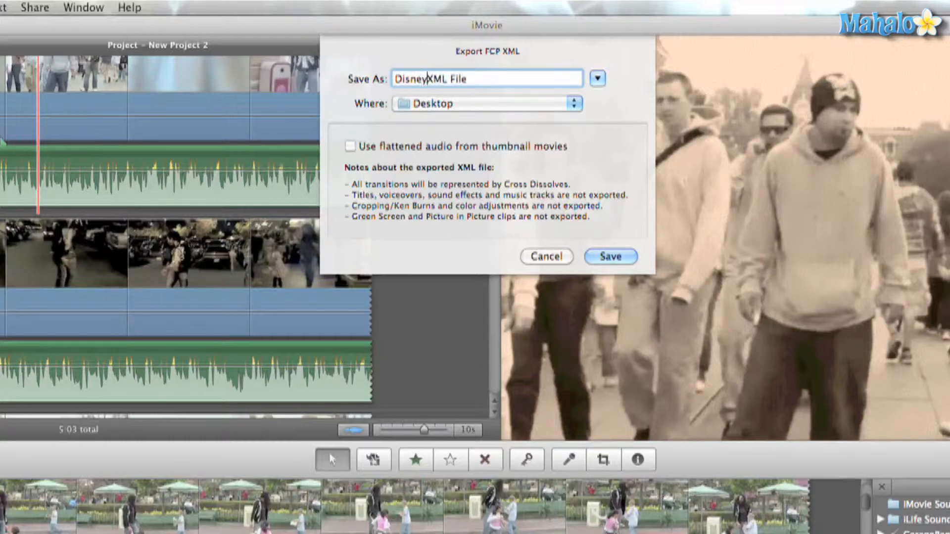
text(op)
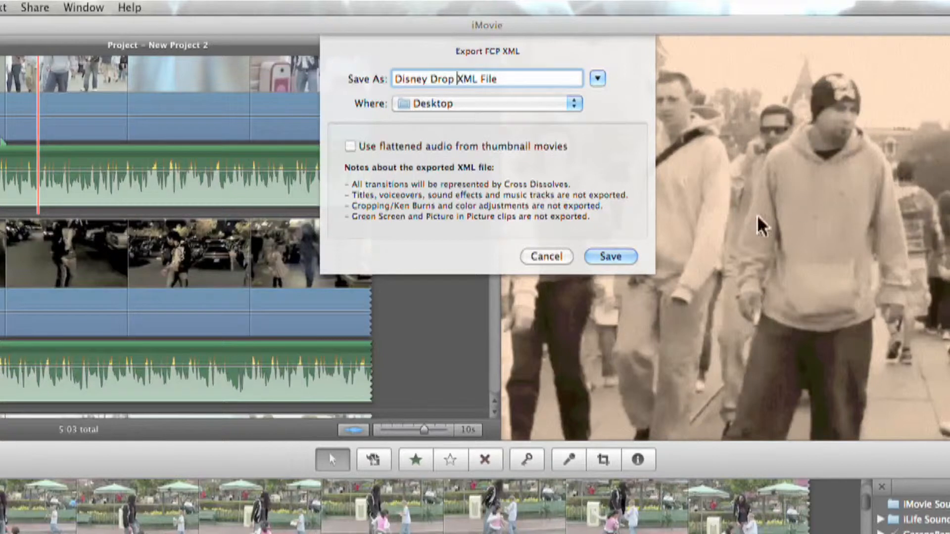
click(598, 257)
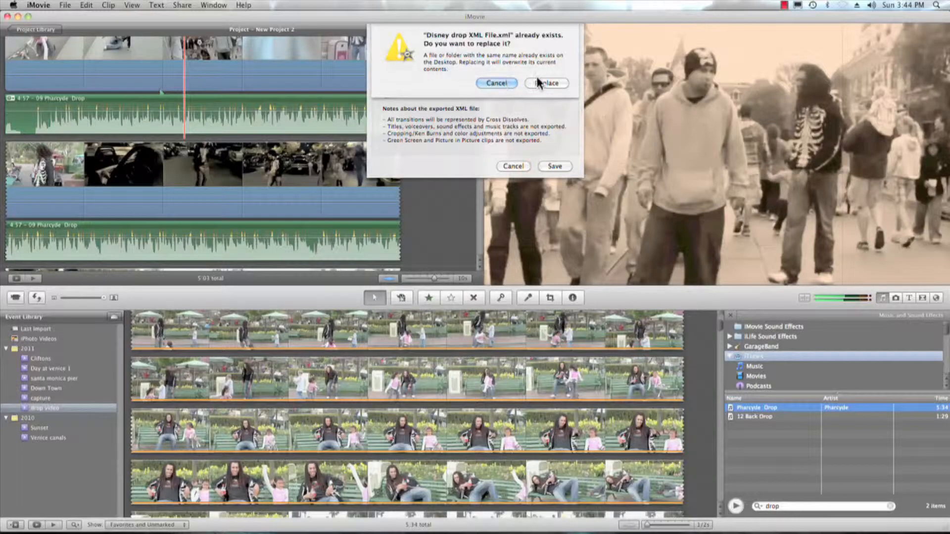
click(538, 80)
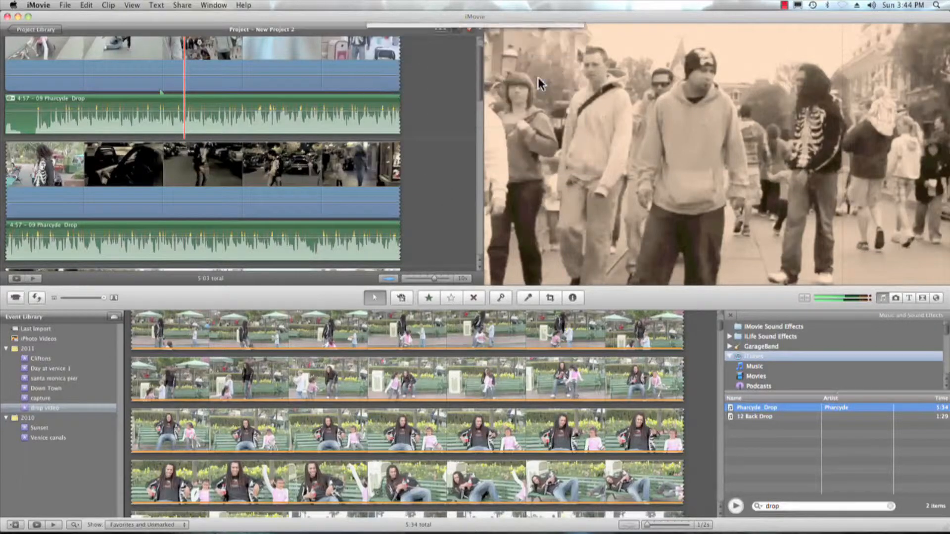
- Switch to Final Cut Pro and create a new project
mouse_move(277, 531)
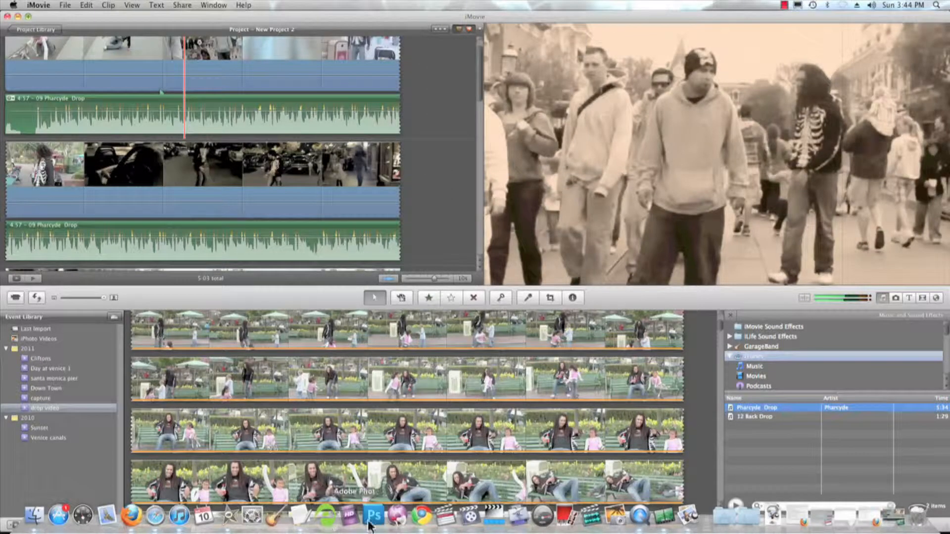
click(452, 519)
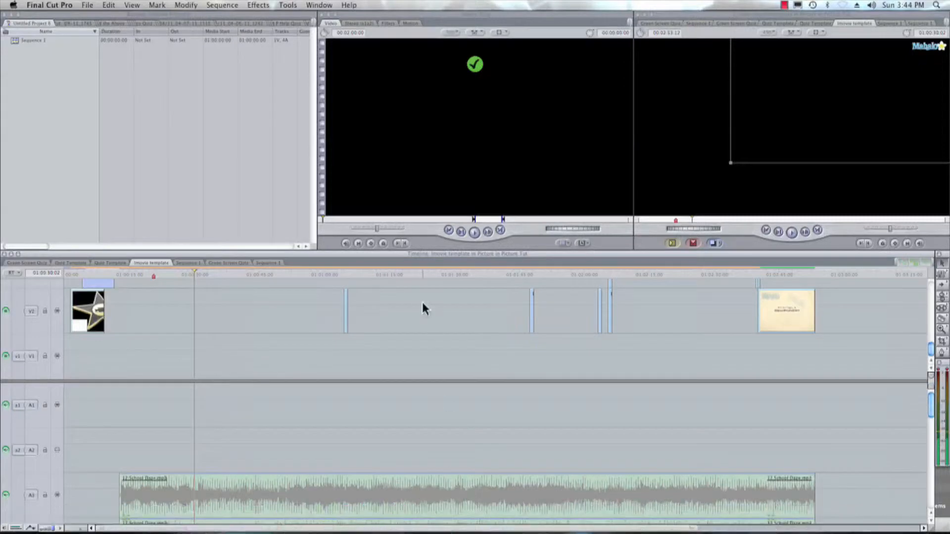
click(87, 6)
click(102, 22)
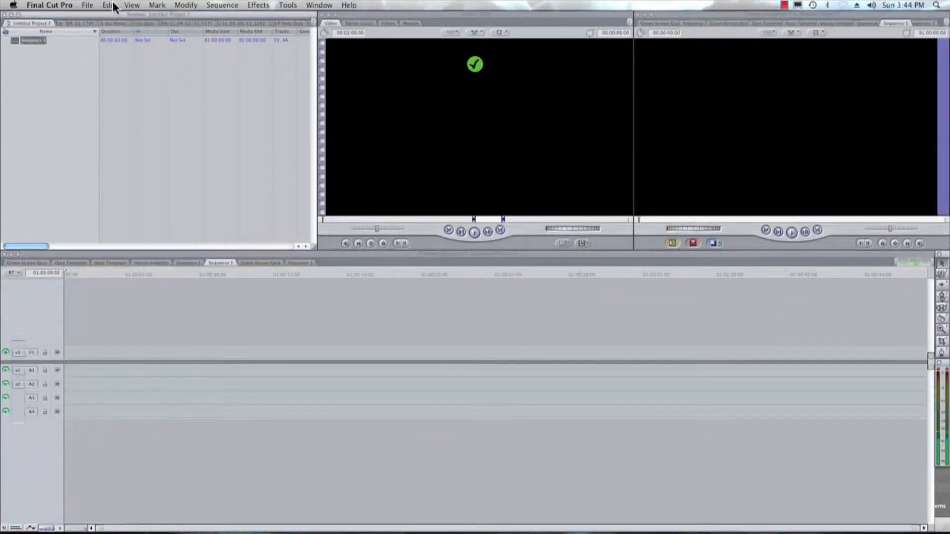
- Import Disney Drop XML File.xml from the Desktop into the new project with the default import options
click(86, 6)
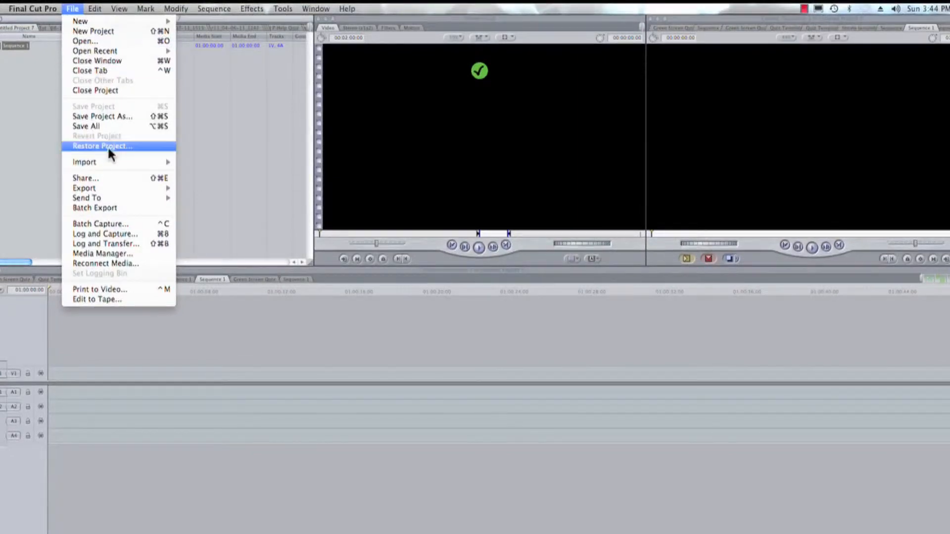
mouse_move(110, 159)
click(220, 218)
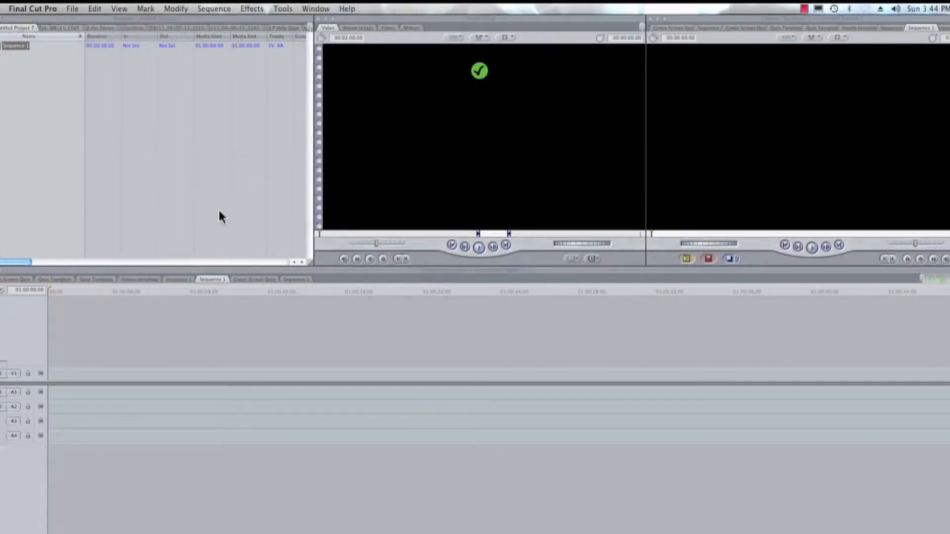
click(564, 122)
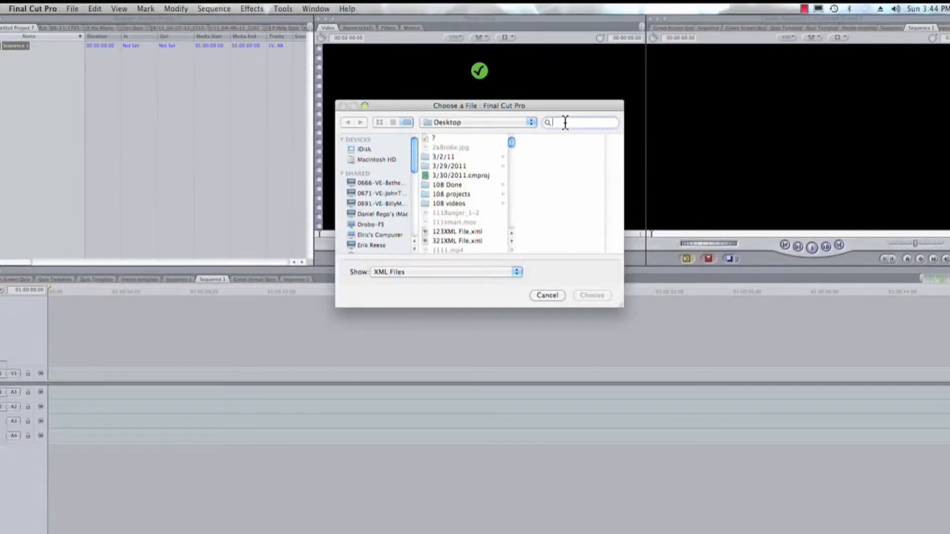
text(disney)
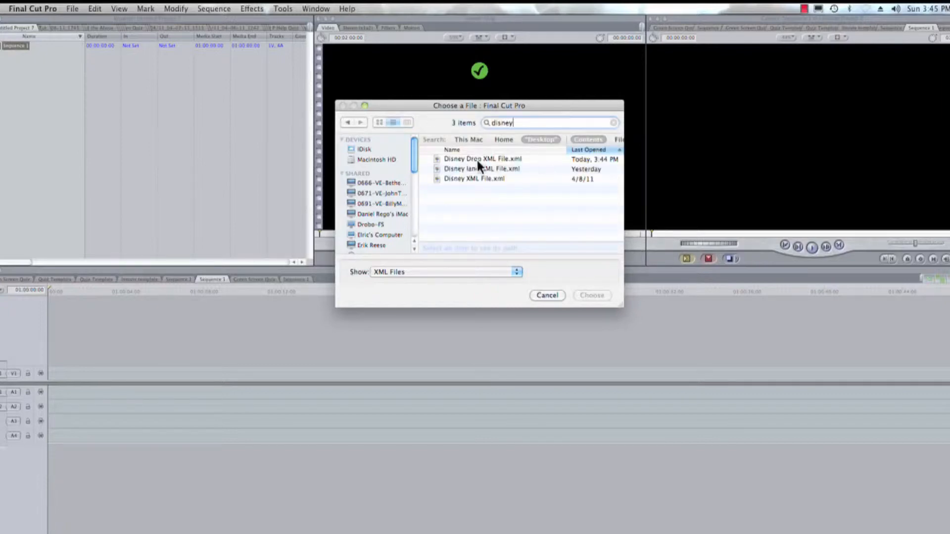
click(477, 159)
click(596, 297)
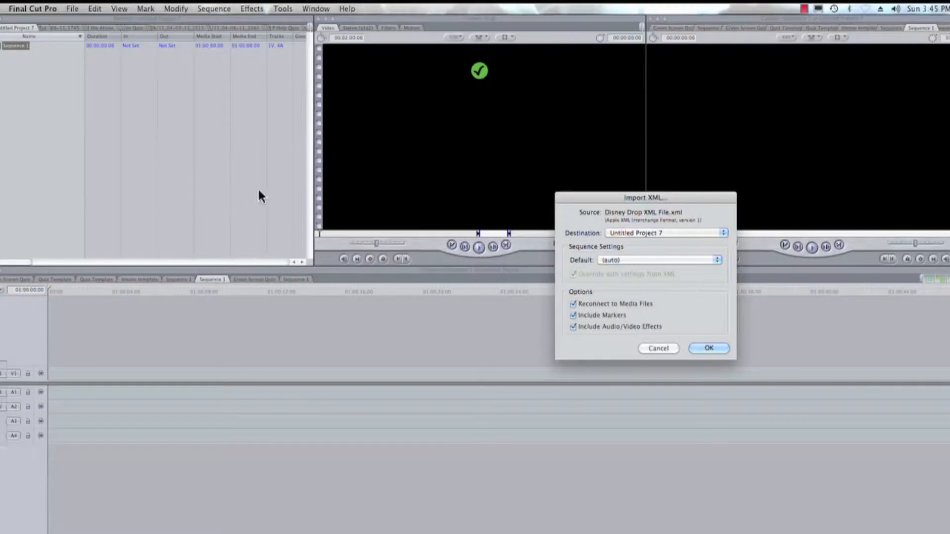
click(707, 349)
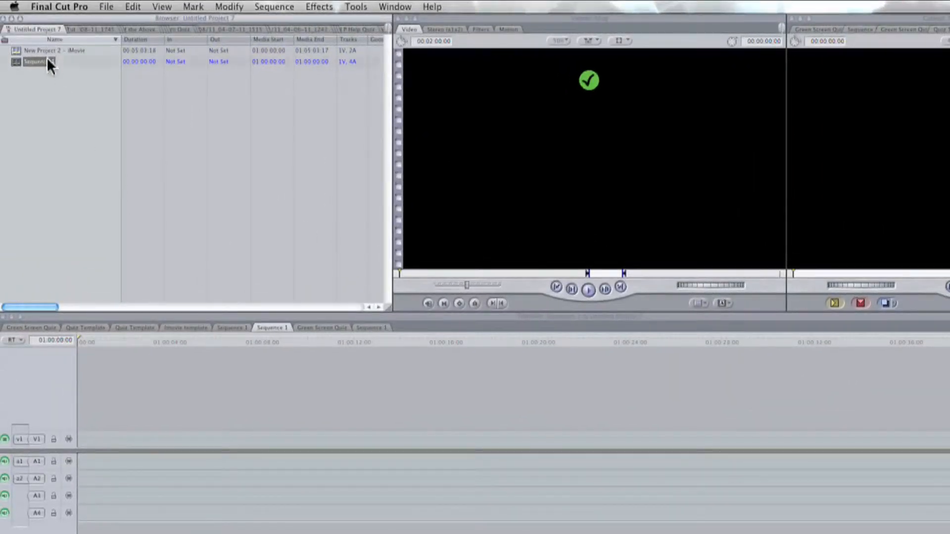
- Place the imported New Project 2 - iMovie sequence in Sequence 1 with settings matched to the clip, and play it from the beginning
click(43, 52)
drag(150, 235, 90, 453)
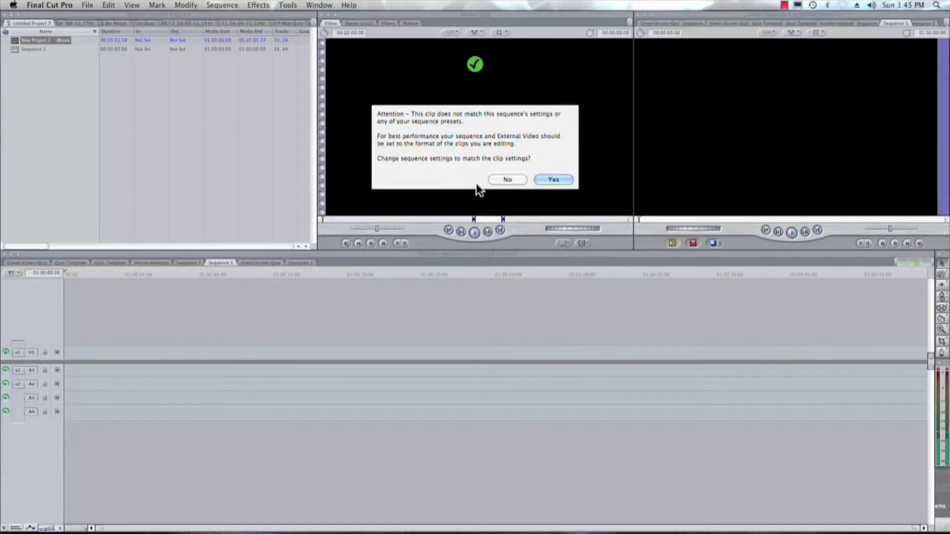
click(568, 177)
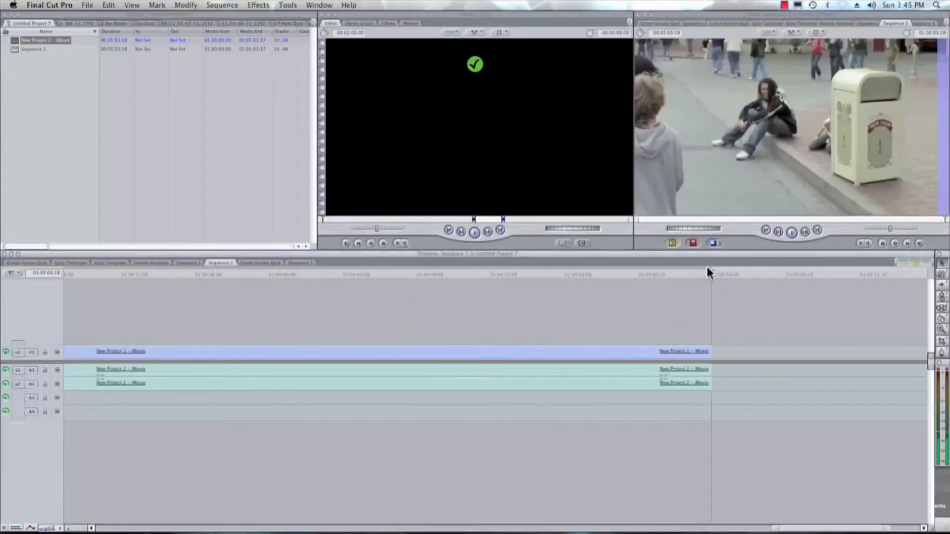
drag(705, 273, 26, 325)
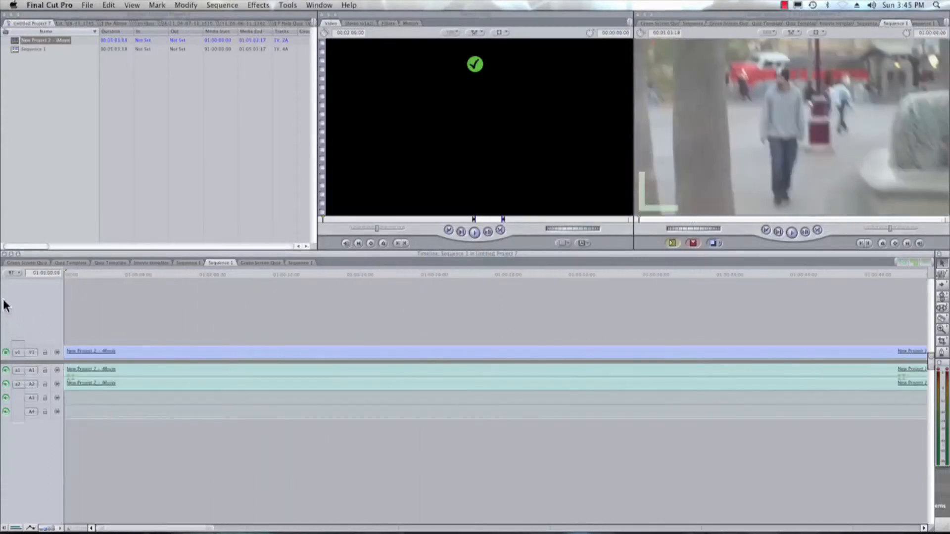
key(space)
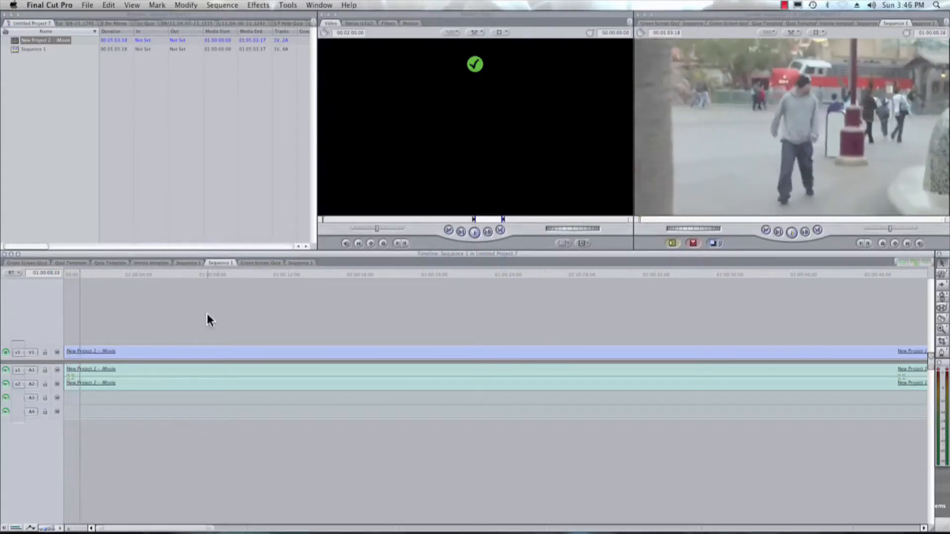